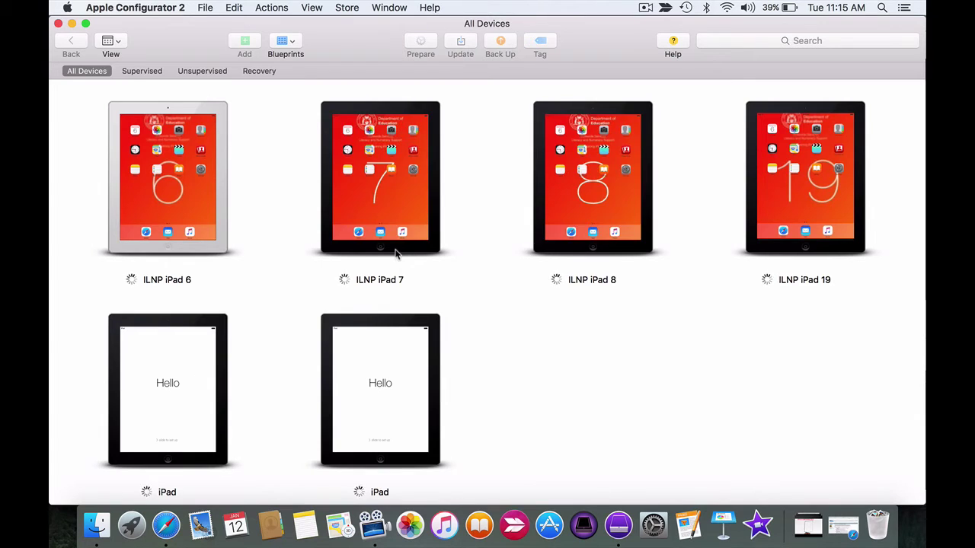
Show all connected devices as a list sorted by name.
click(107, 42)
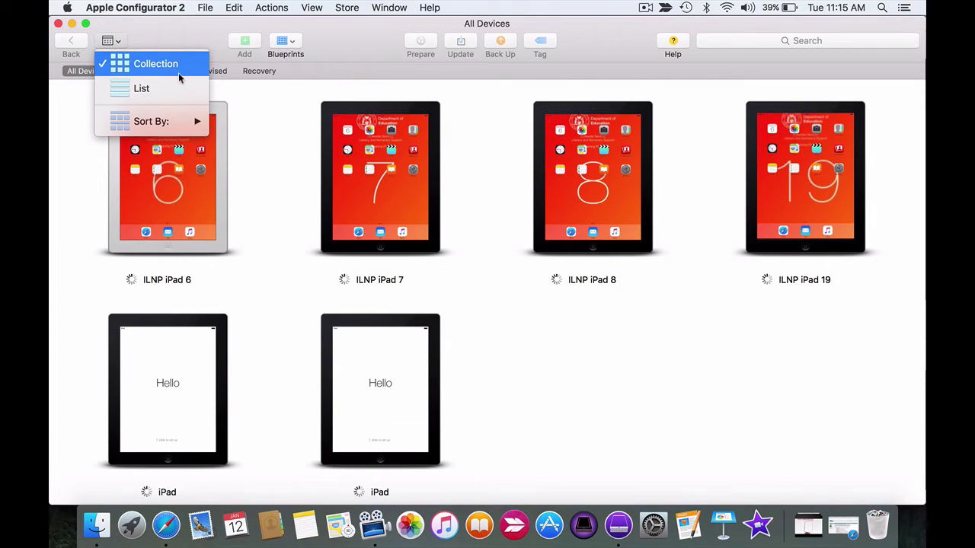
click(133, 91)
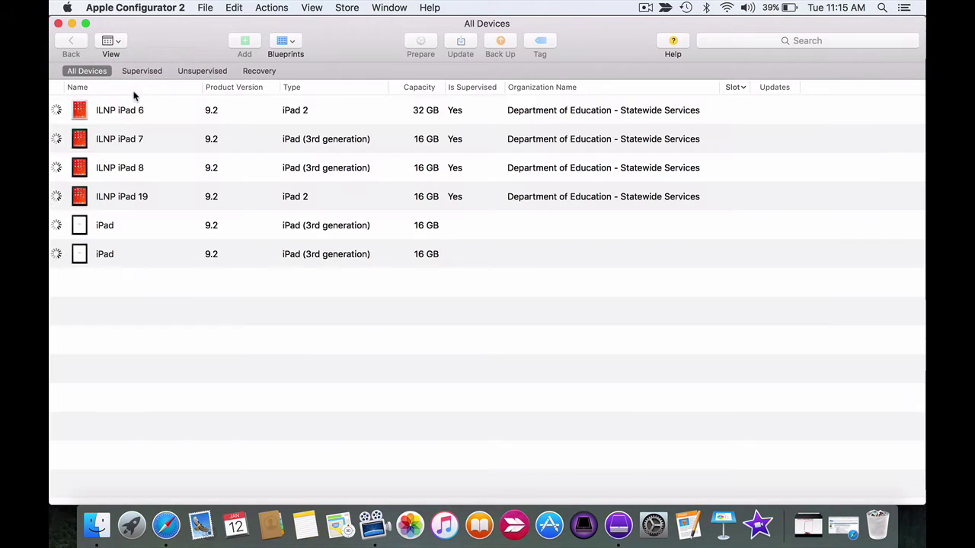
click(164, 109)
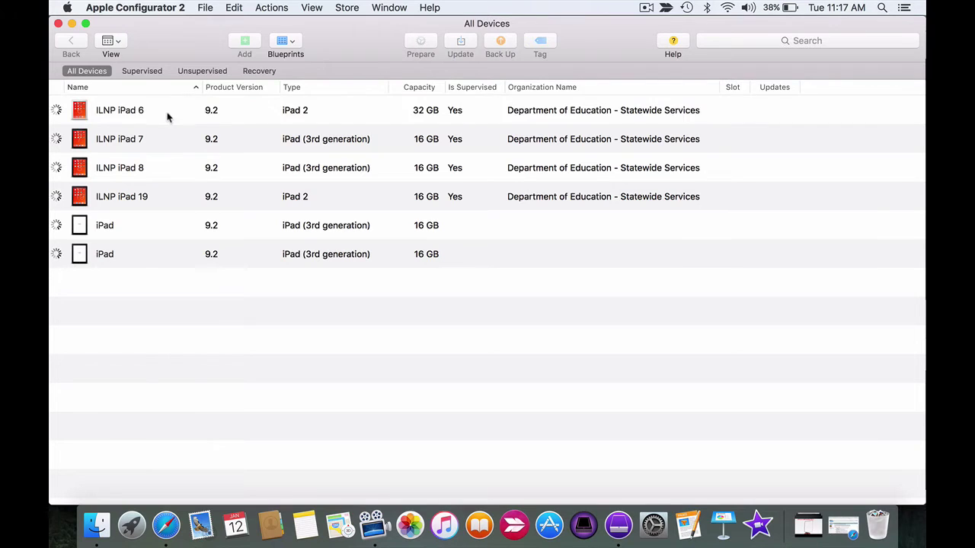
Examine the supervision status of ILNP iPad 6, 7, 8 and 19 in the device list.
click(168, 115)
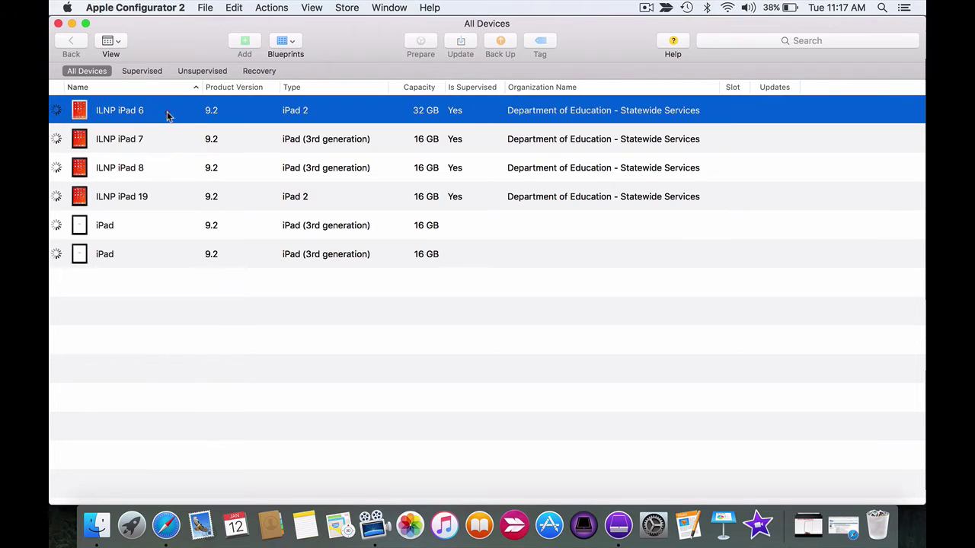
click(159, 140)
click(157, 167)
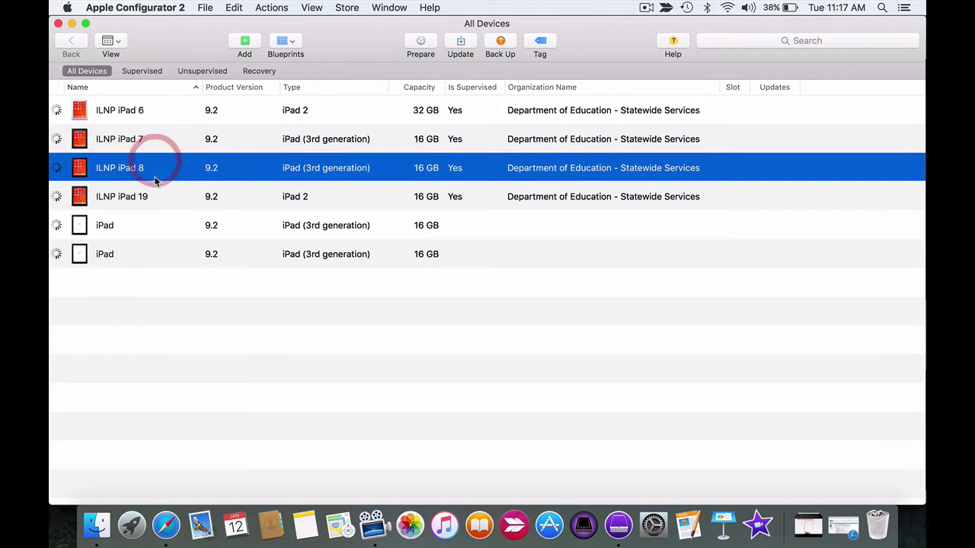
click(155, 196)
click(457, 116)
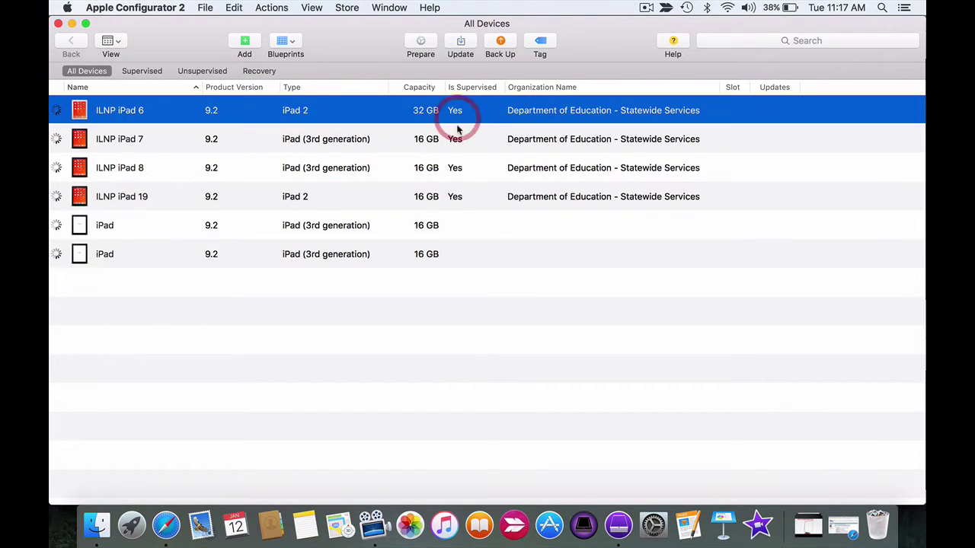
click(456, 142)
click(457, 170)
click(458, 197)
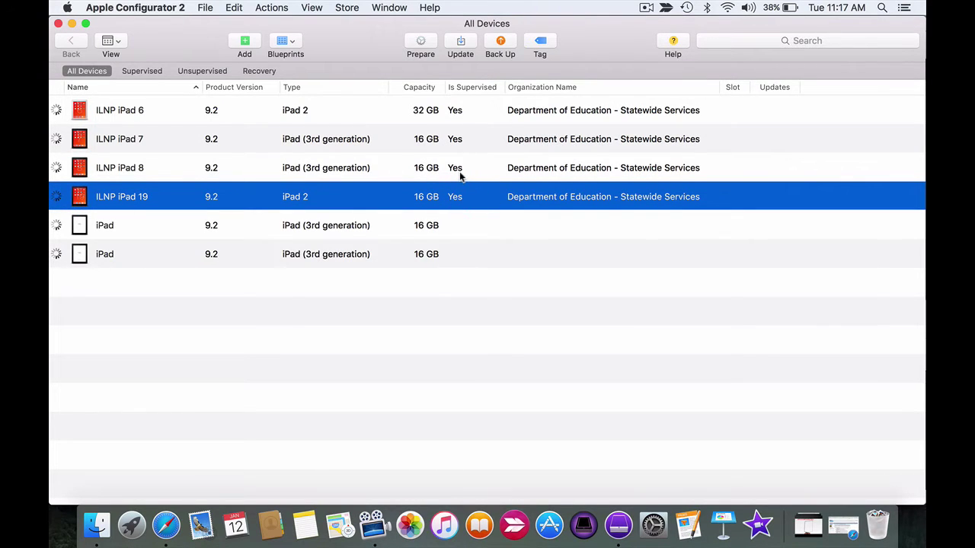
click(459, 171)
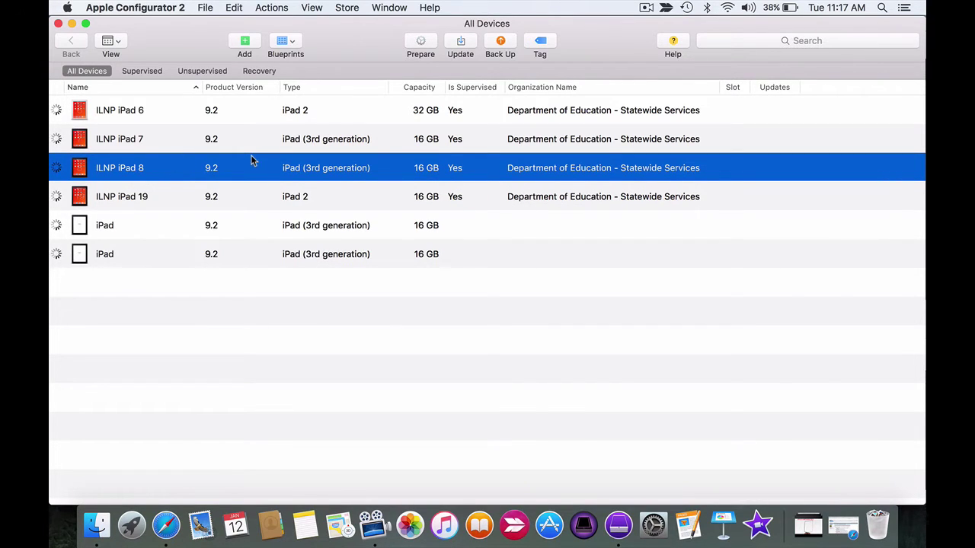
Examine the supervision status of the two unnumbered devices named iPad.
click(157, 225)
click(146, 256)
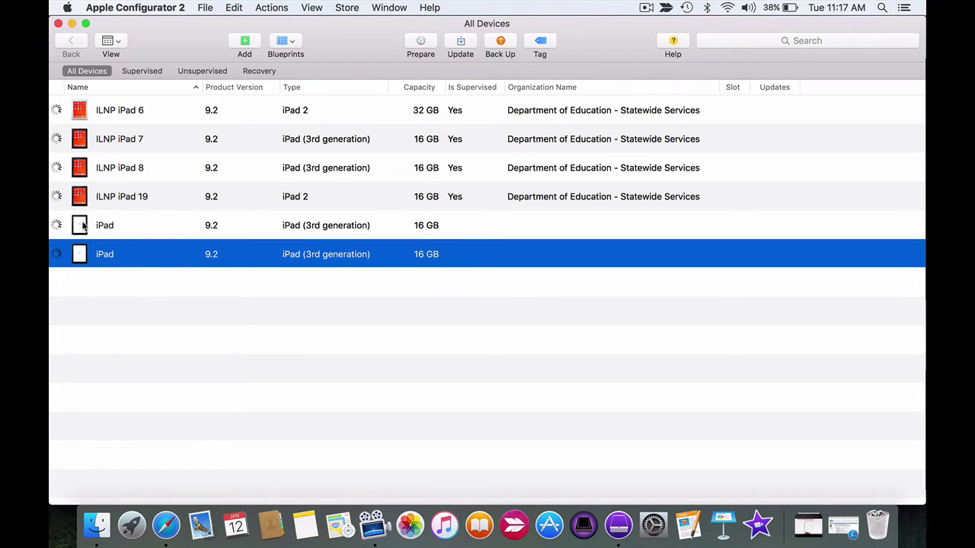
click(460, 224)
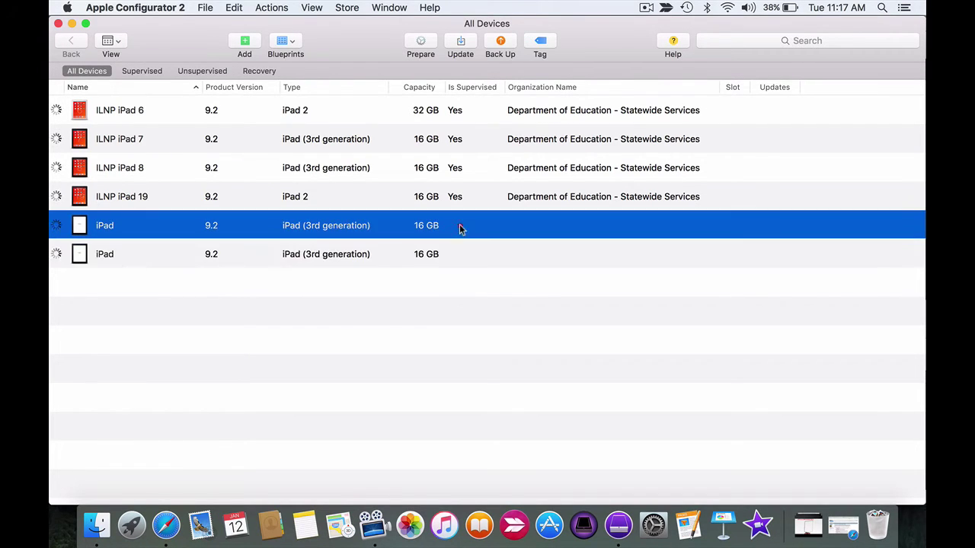
click(465, 263)
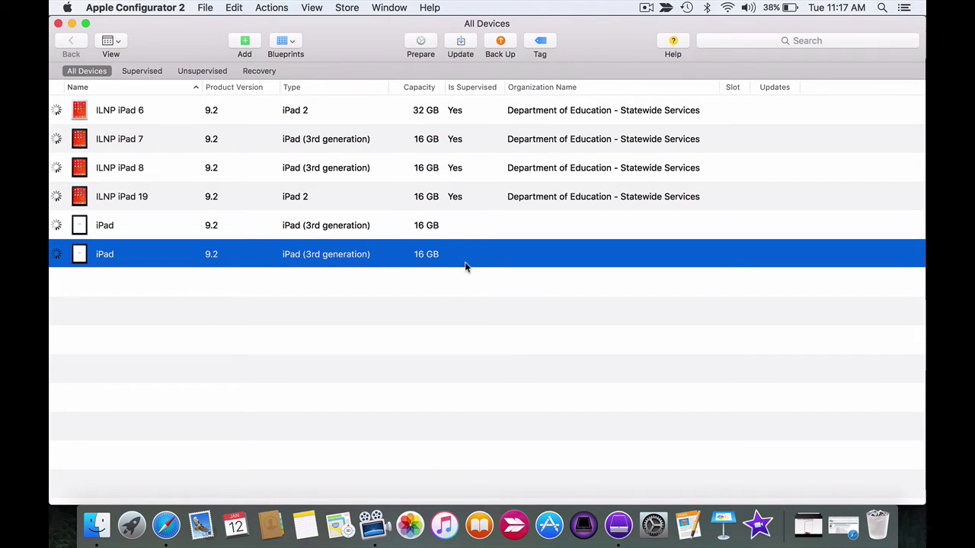
click(462, 227)
click(458, 263)
click(460, 230)
Select both unnumbered iPads and start preparing them with the Manual configuration.
click(459, 249)
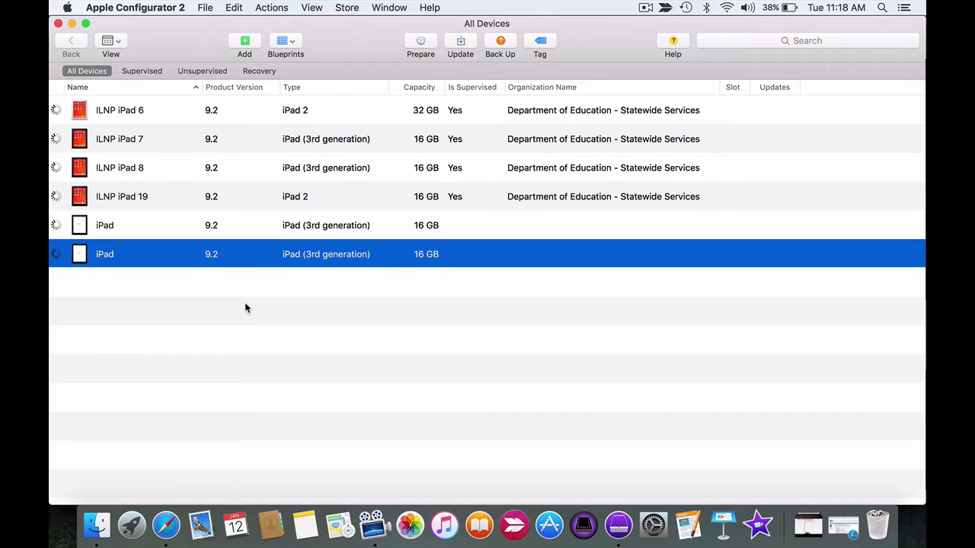
super+click(183, 225)
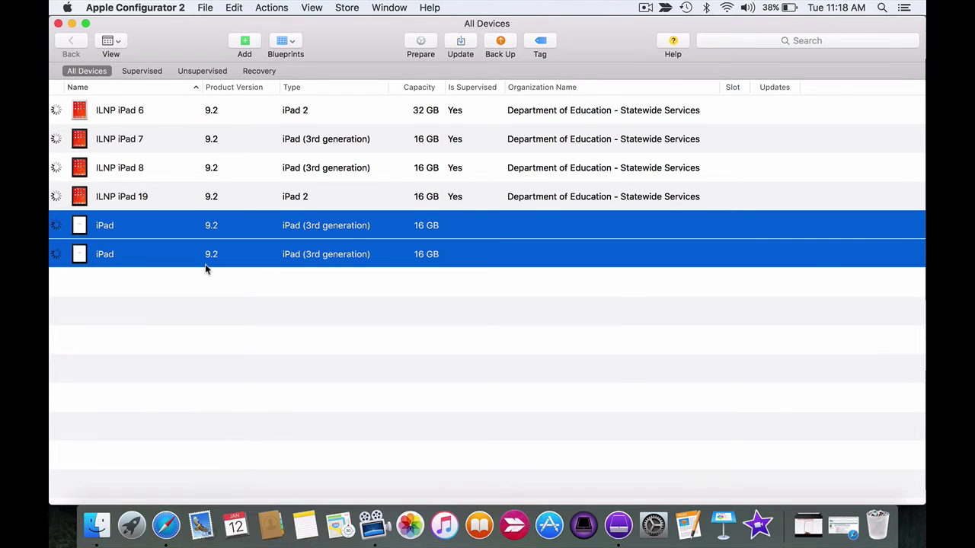
click(418, 44)
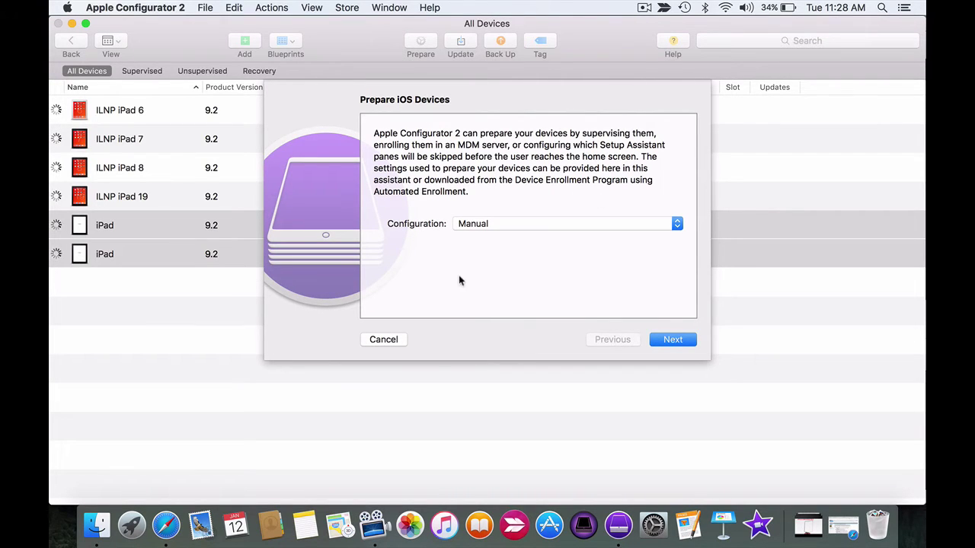
click(472, 225)
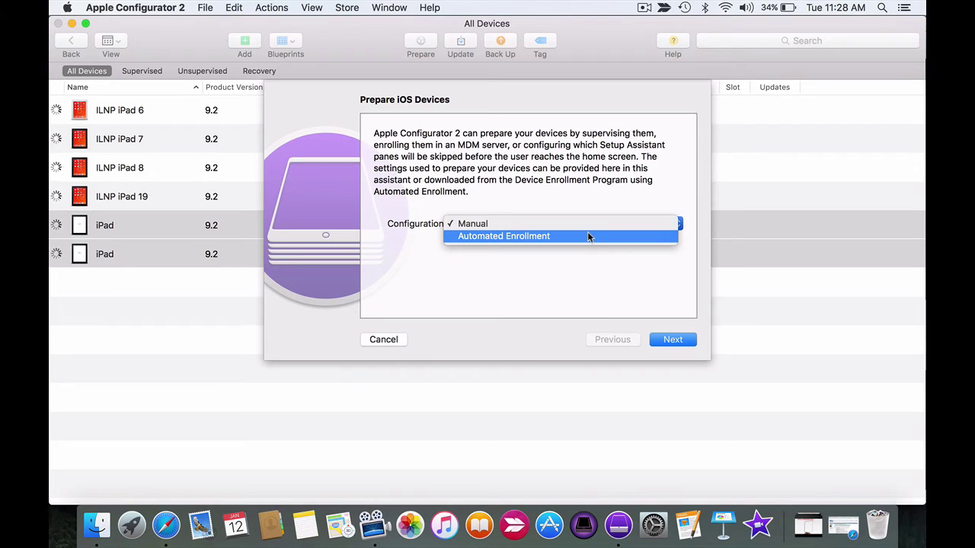
click(558, 223)
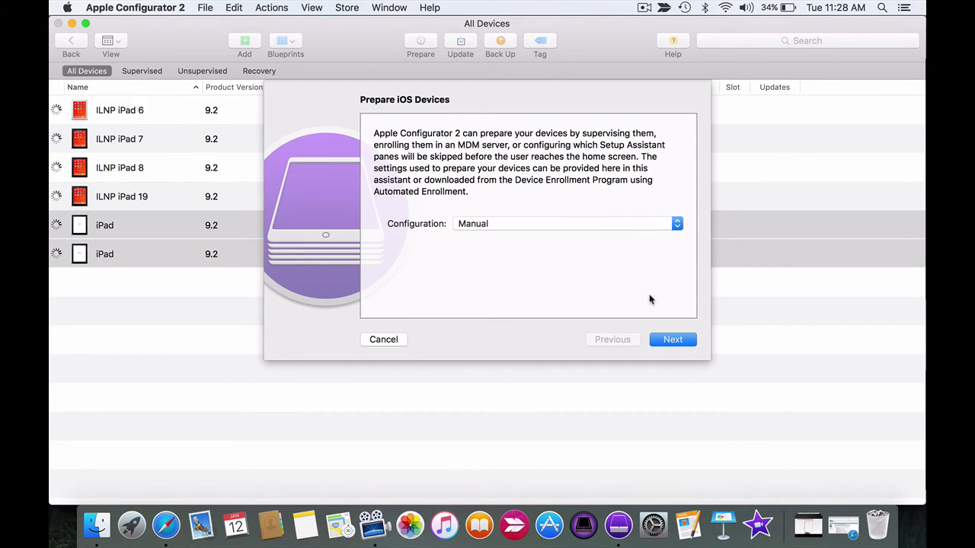
click(671, 340)
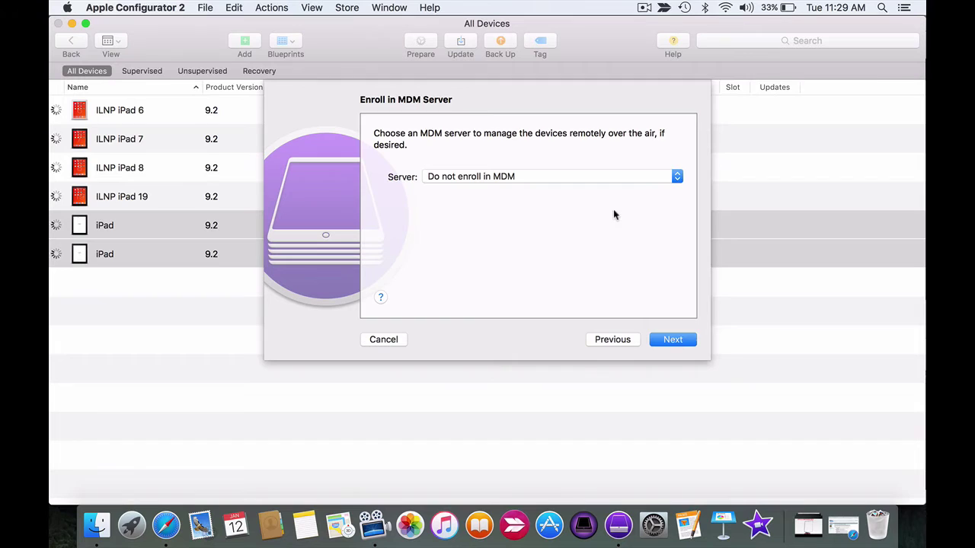
Set the MDM server choice to Do not enroll in MDM and continue to the supervision options.
click(677, 182)
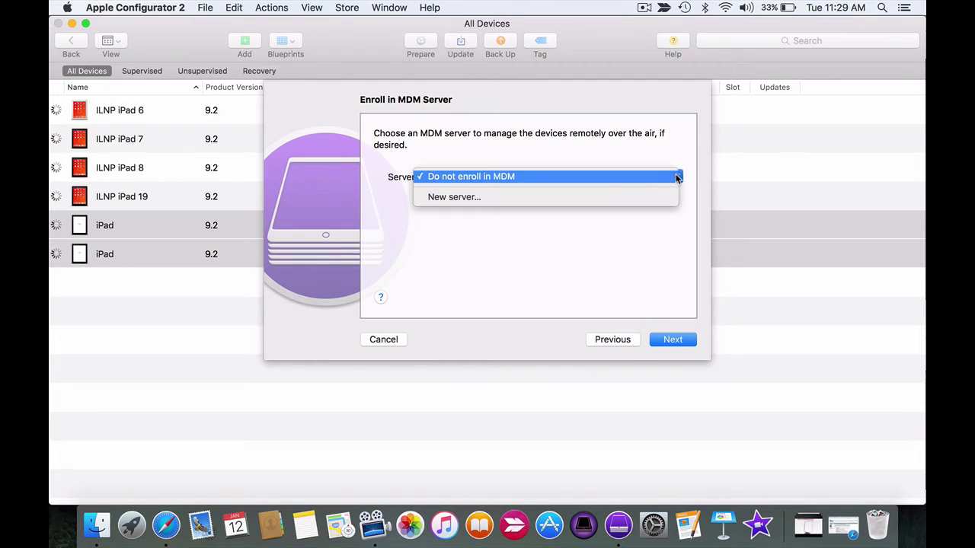
click(576, 197)
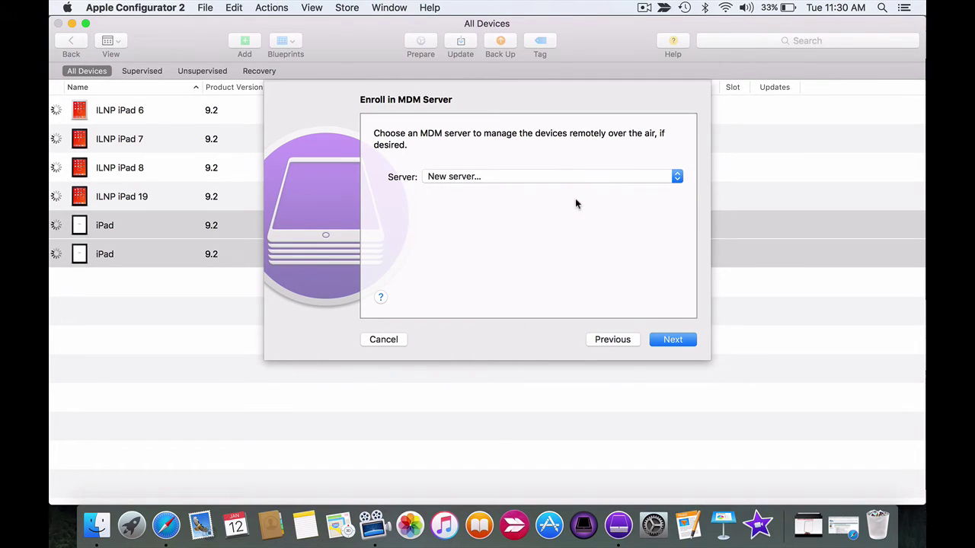
click(677, 179)
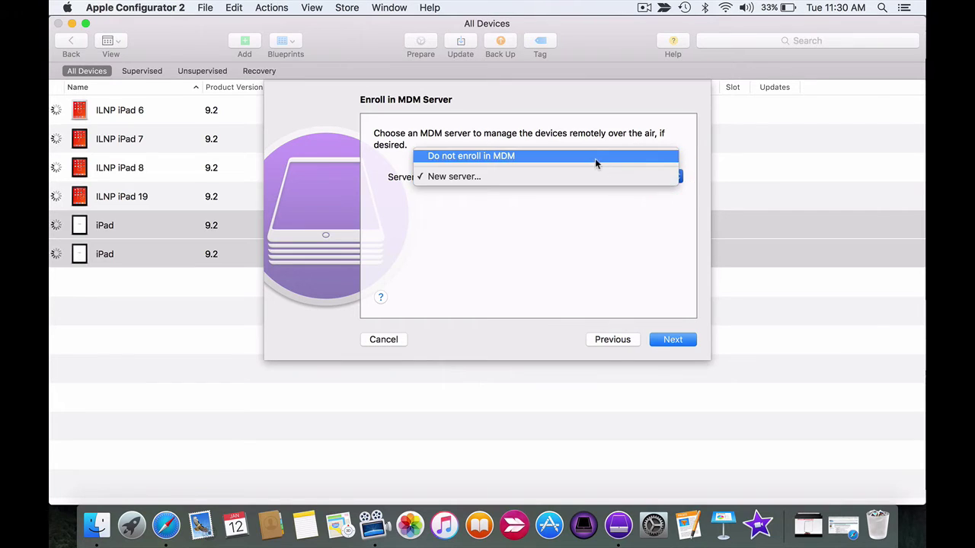
click(596, 162)
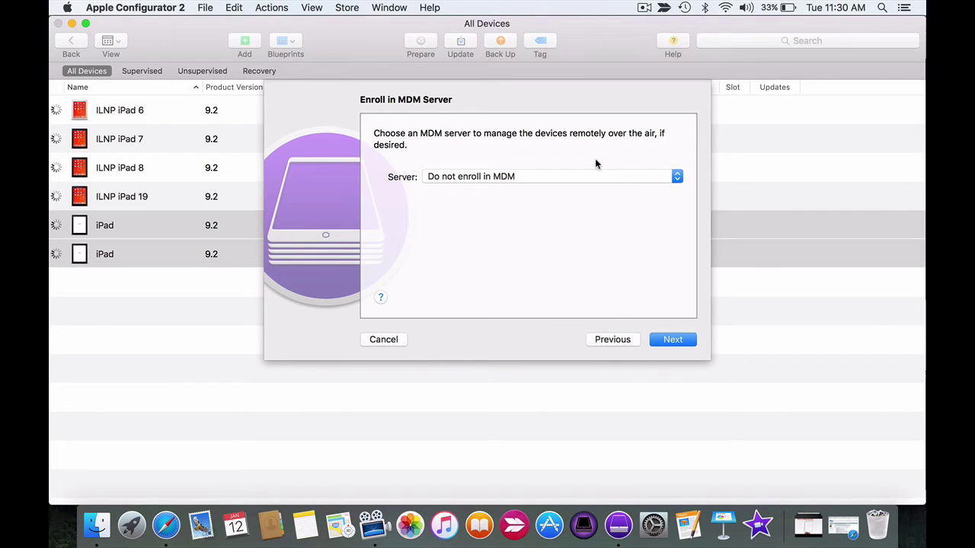
click(672, 342)
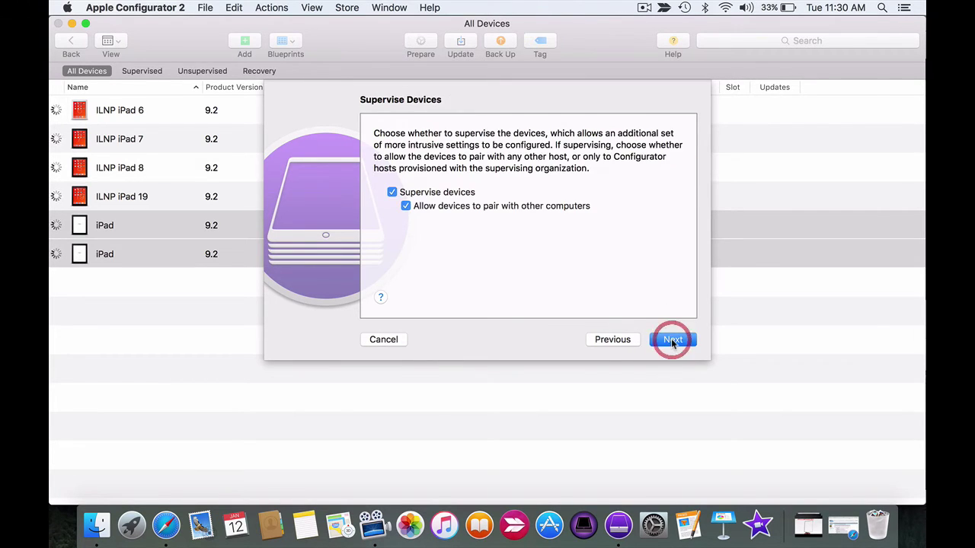
Choose to supervise the devices and allow them to pair with other computers.
click(393, 199)
click(410, 216)
click(668, 340)
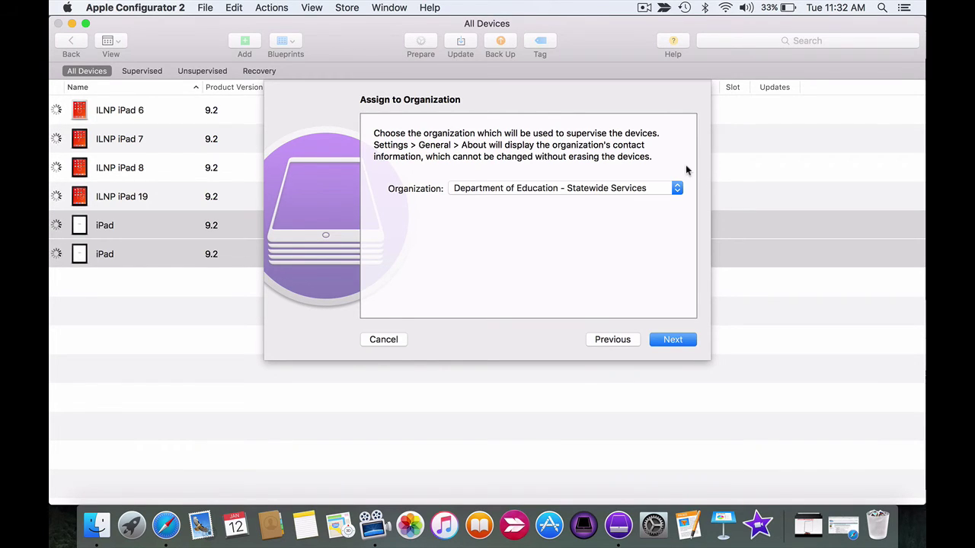
Assign the devices to Department of Education - Statewide Services and prepare them without showing any Setup Assistant steps.
click(678, 189)
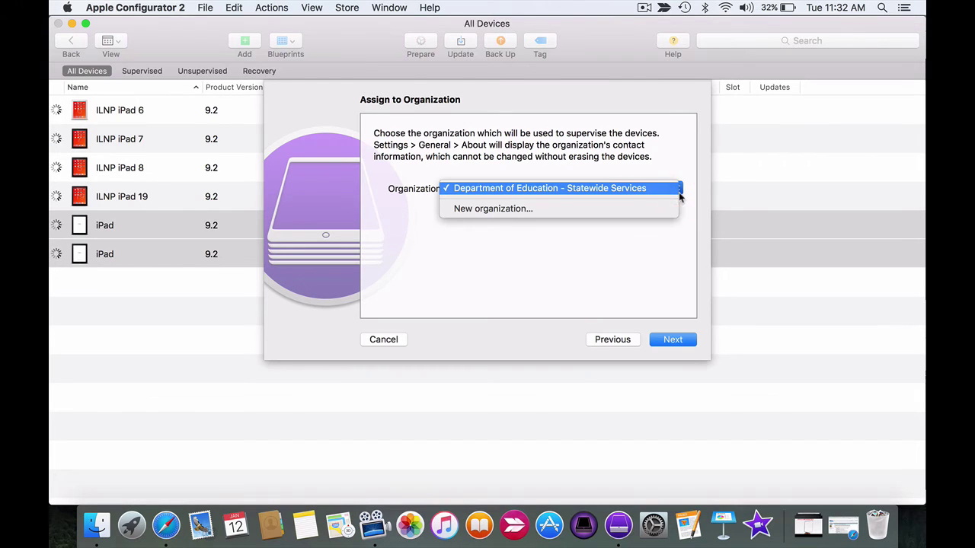
click(637, 188)
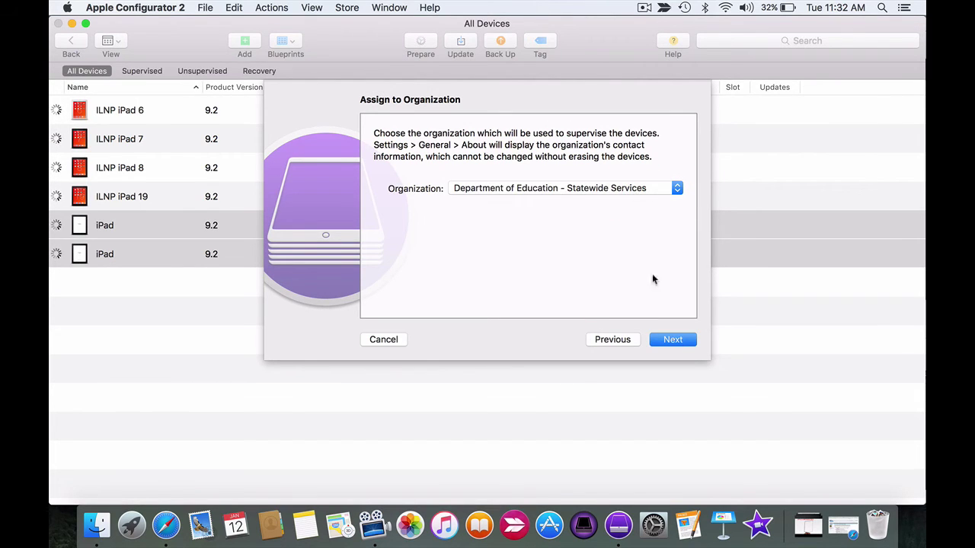
click(675, 340)
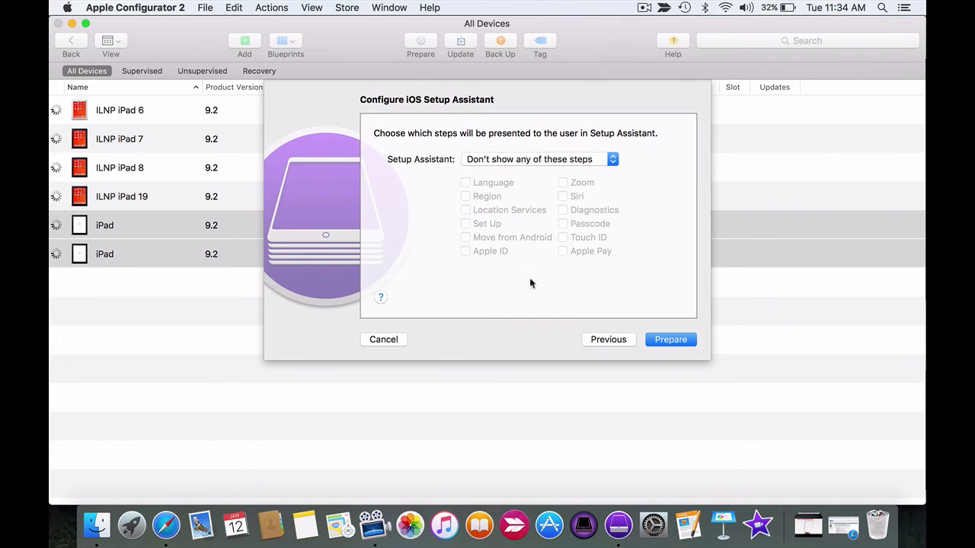
click(665, 340)
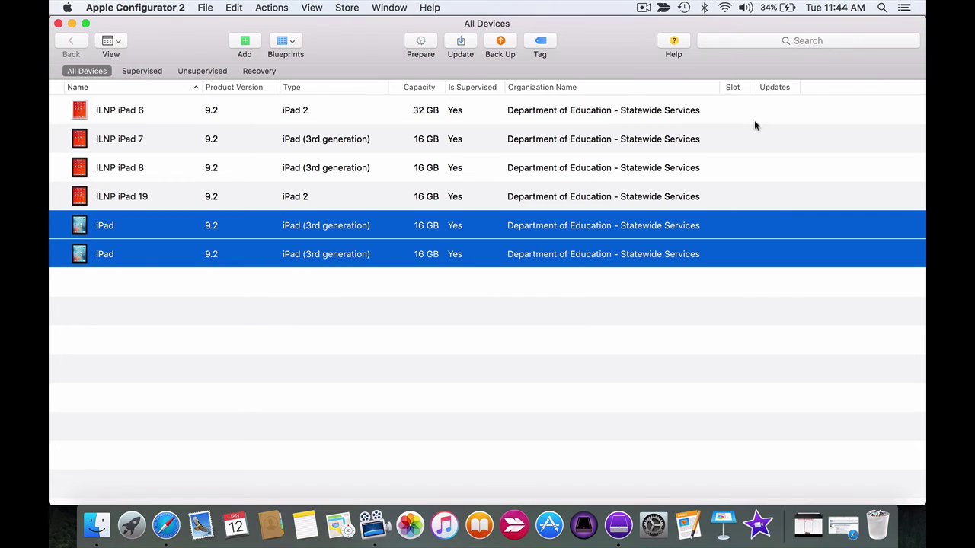
Check the supervision status and organization name of the two newly prepared iPads, leaving no device selected.
click(451, 228)
click(459, 256)
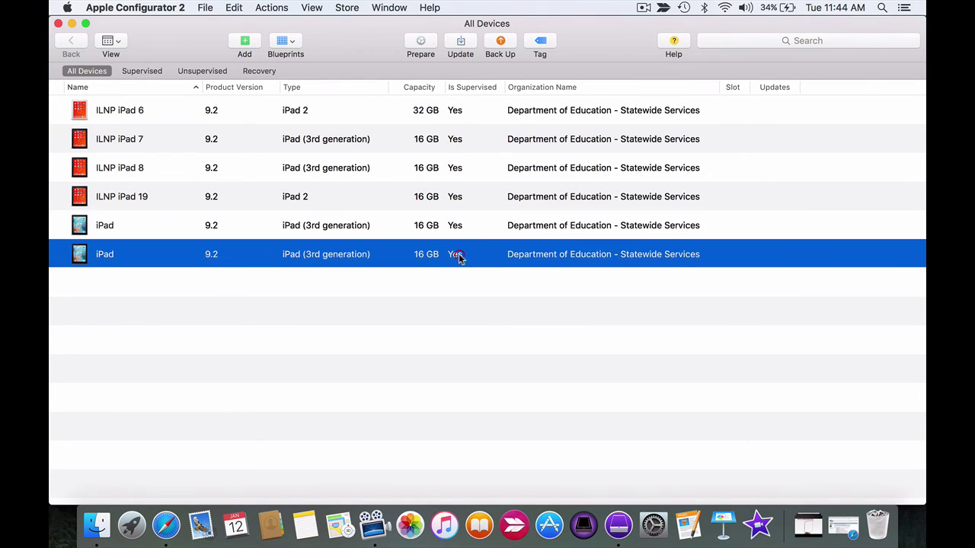
click(538, 229)
click(543, 259)
click(542, 260)
click(200, 353)
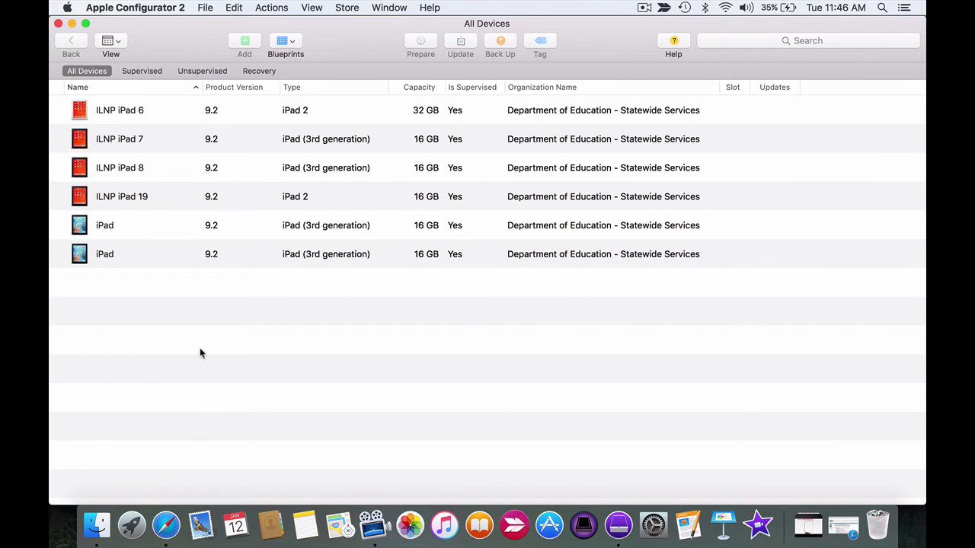